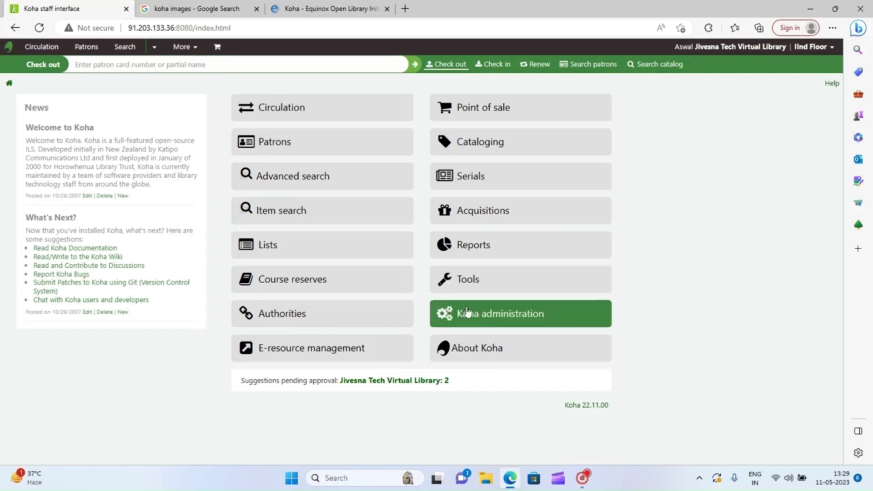
- Go from the staff home page to Koha administration
{"action": "left_click", "coordinate": [517, 320]}
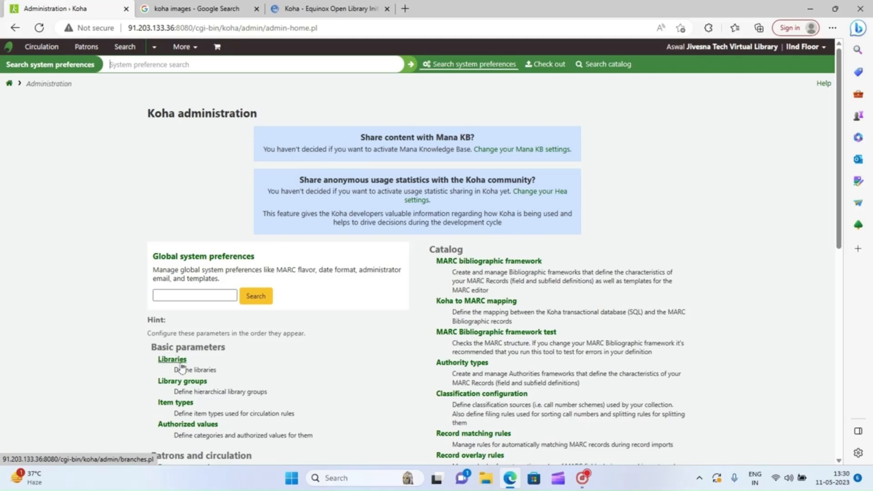
- Open the Libraries list under Basic parameters to see the 13 existing libraries
{"action": "left_click", "coordinate": [176, 361]}
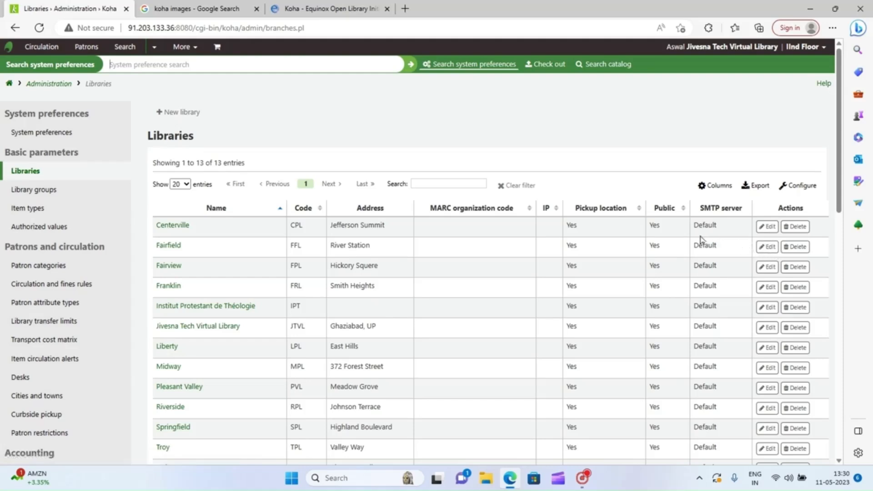
- Add library DL 'Digital Library' at Vasundhara, 201012, India, with the email left blank
{"action": "left_click", "coordinate": [184, 114]}
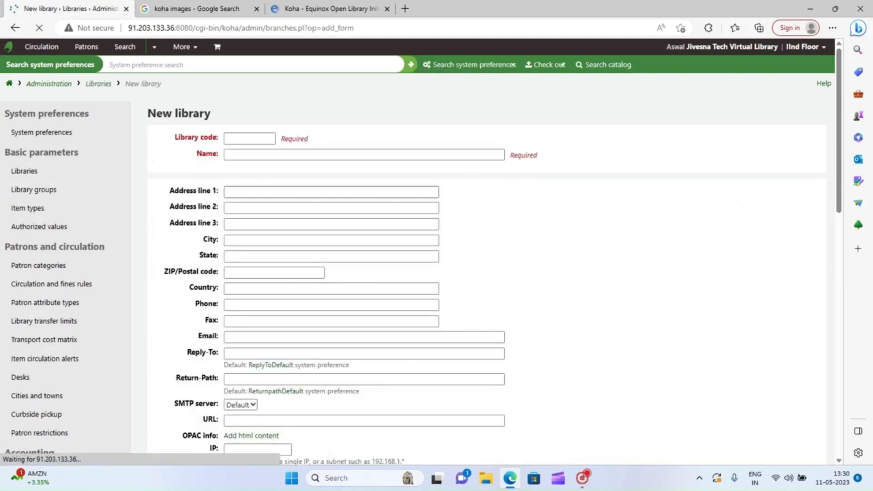
{"action": "left_click", "coordinate": [257, 136]}
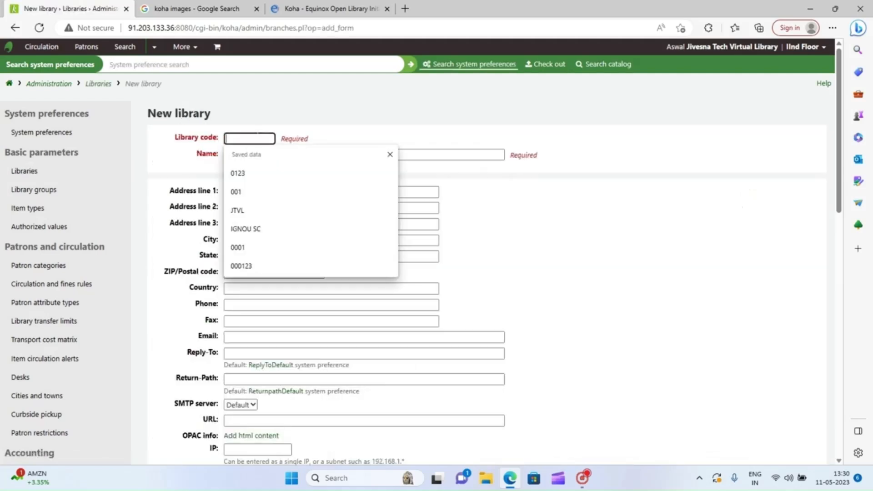
{"action": "type", "text": "D"}
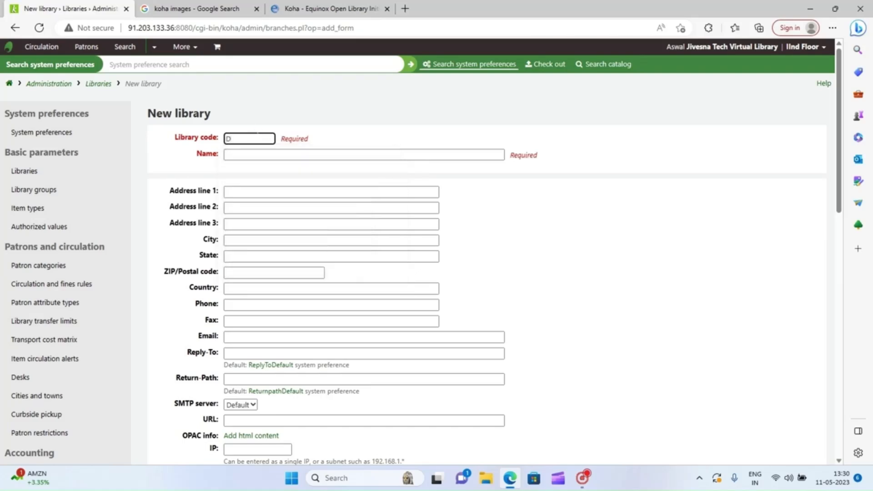
{"action": "type", "text": "L"}
{"action": "left_click", "coordinate": [253, 154]}
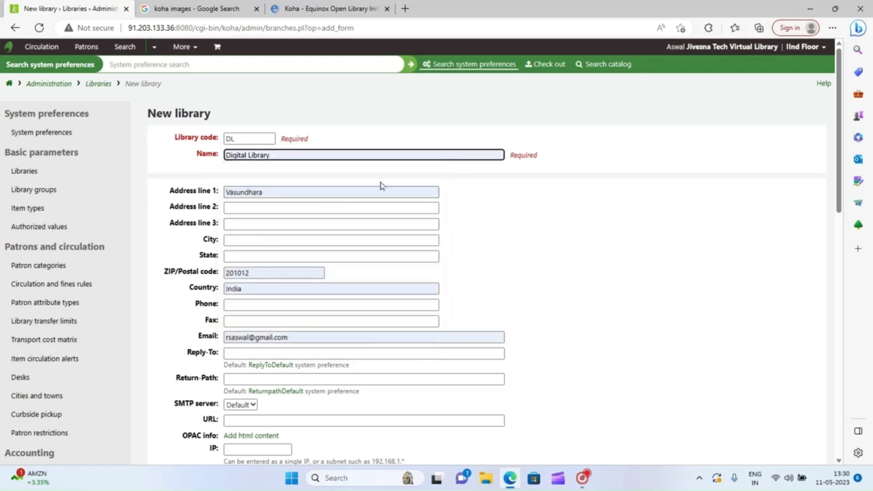
{"action": "left_click", "coordinate": [294, 337]}
{"action": "left_click_drag", "start_coordinate": [291, 337], "coordinate": [214, 344]}
{"action": "key", "text": "BackSpace"}
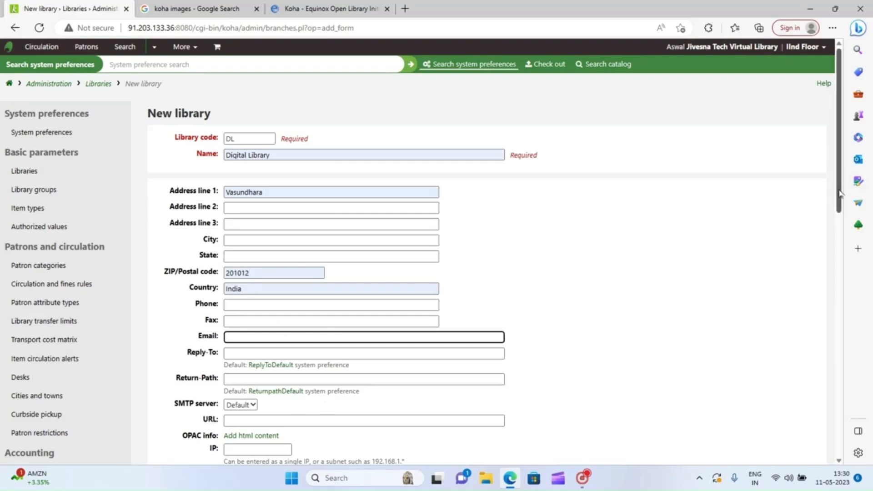
{"action": "scroll", "coordinate": [437, 259], "scroll_direction": "down", "scroll_amount": 4}
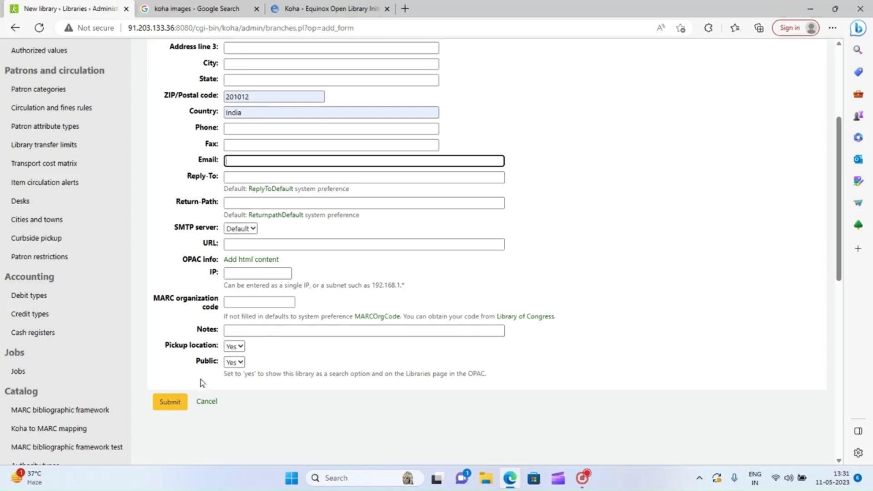
{"action": "left_click", "coordinate": [171, 403]}
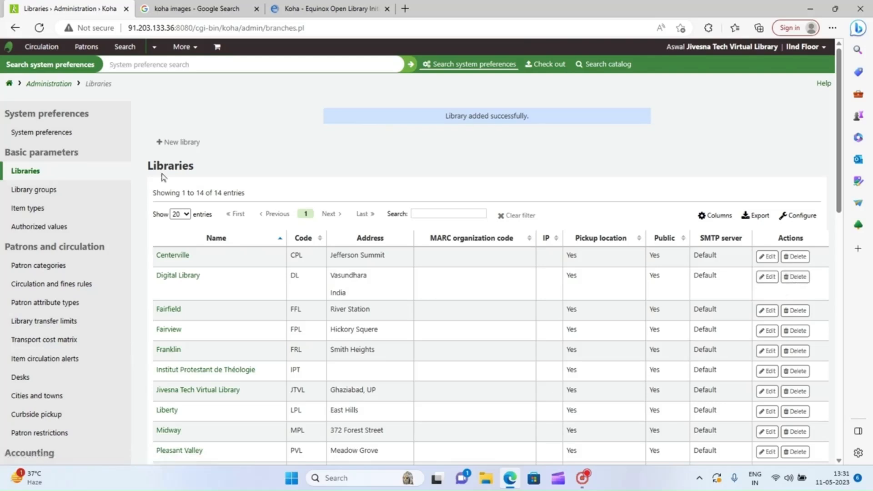
- Switch to the Library groups page, which has no groups defined yet
{"action": "left_click", "coordinate": [40, 193]}
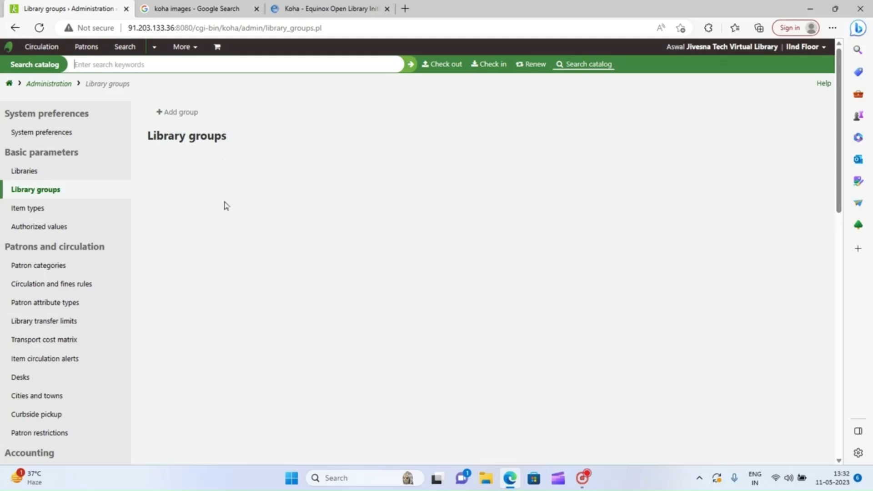
- Create group 'Digital' (Digital Group) with patron limits, OPAC and staff search groups, and local hold group enabled
{"action": "left_click", "coordinate": [188, 113]}
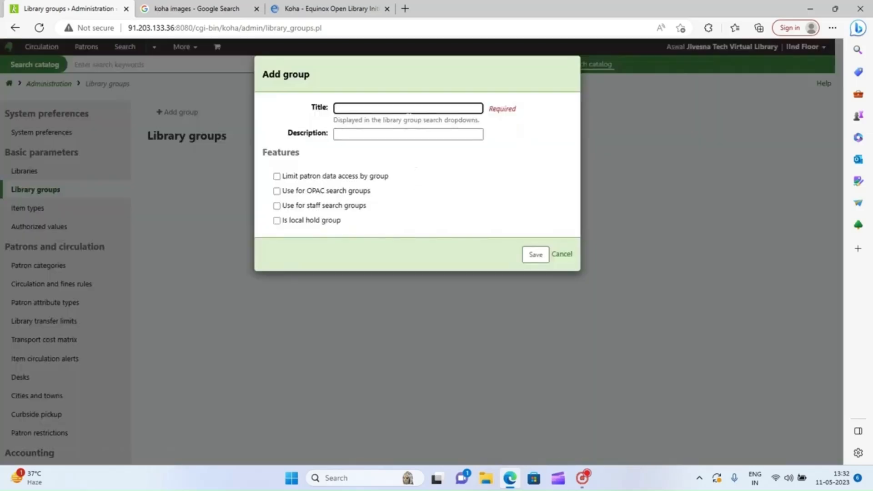
{"action": "left_click", "coordinate": [407, 110]}
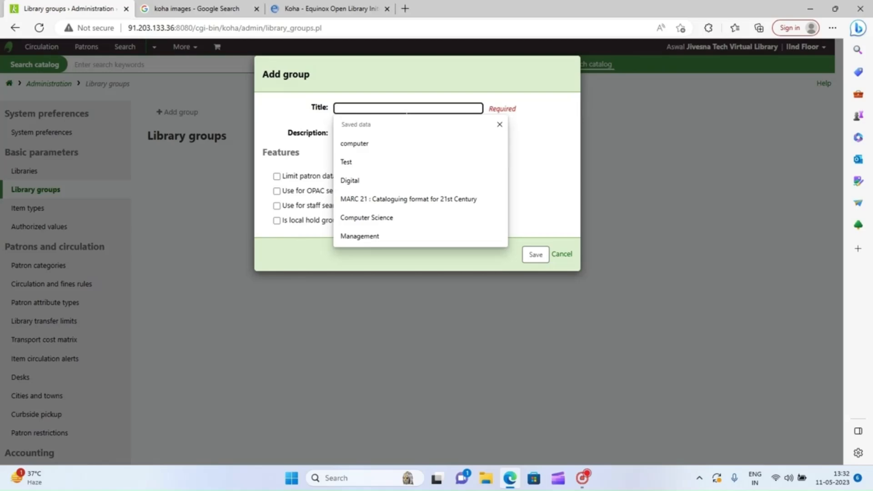
{"action": "left_click", "coordinate": [373, 183]}
{"action": "left_click", "coordinate": [386, 134]}
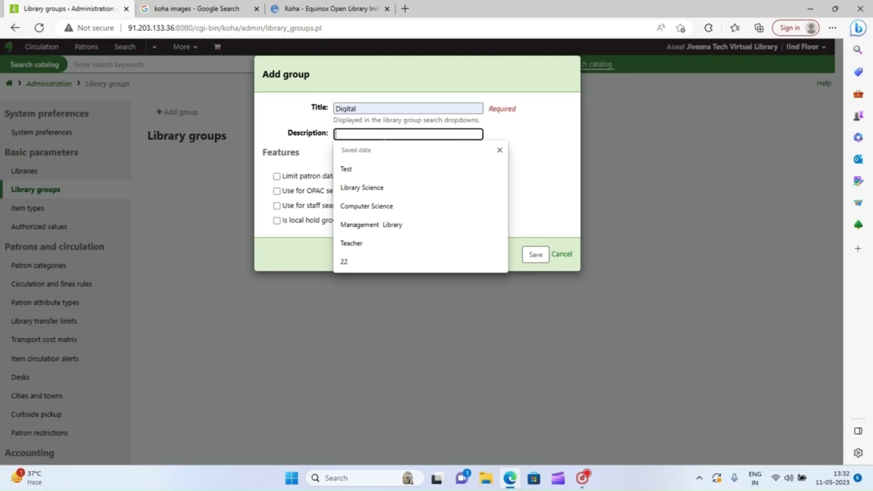
{"action": "type", "text": "Di"}
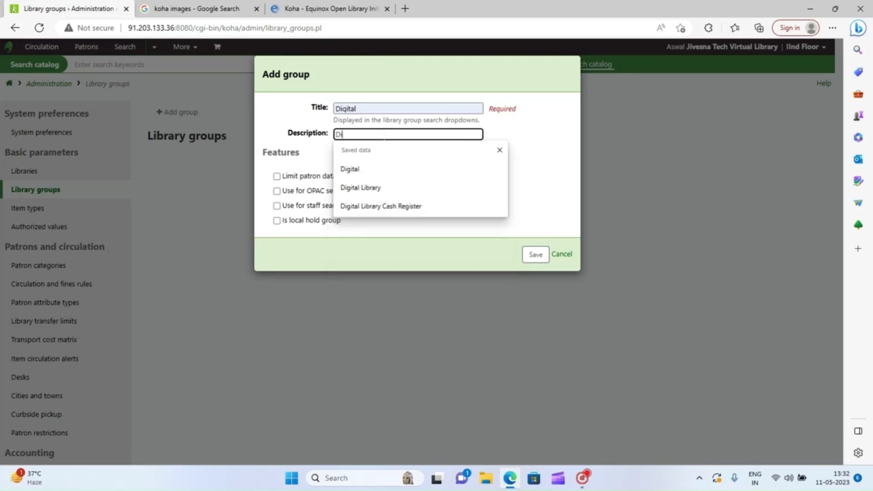
{"action": "type", "text": "gital Group"}
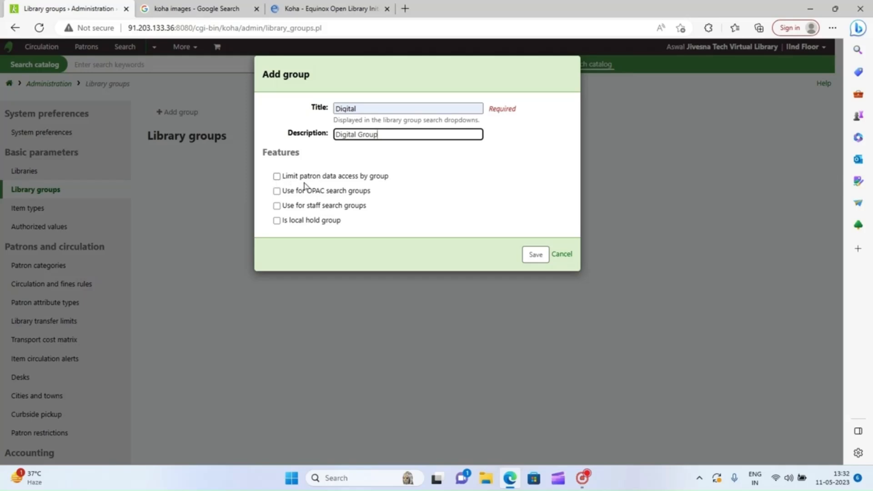
{"action": "left_click", "coordinate": [276, 177]}
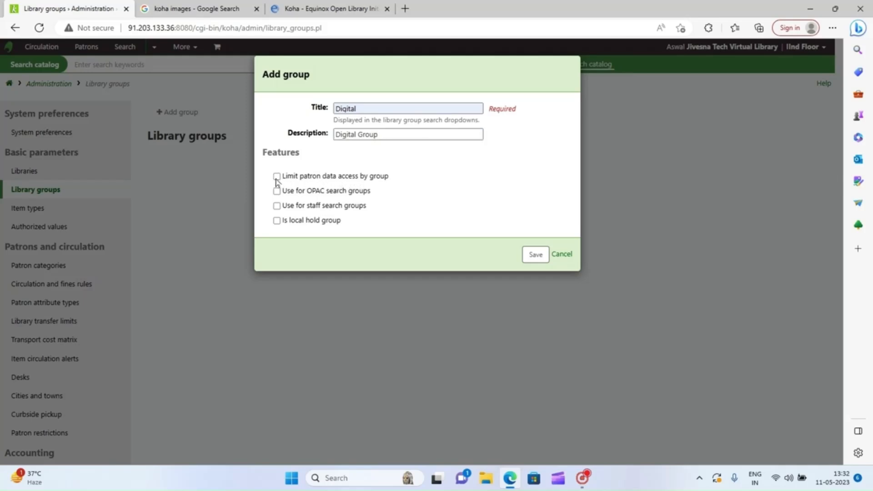
{"action": "left_click", "coordinate": [276, 192]}
{"action": "left_click", "coordinate": [277, 206]}
{"action": "left_click", "coordinate": [277, 221]}
{"action": "left_click", "coordinate": [536, 259]}
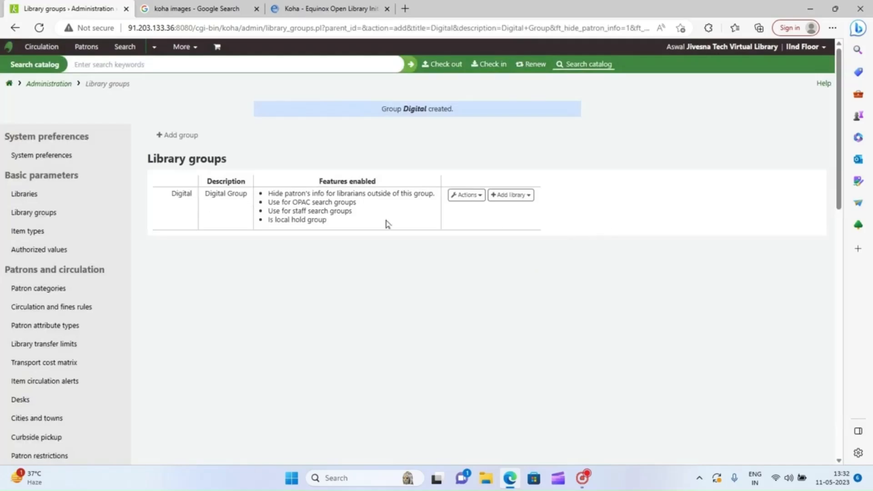
{"action": "left_click", "coordinate": [480, 196]}
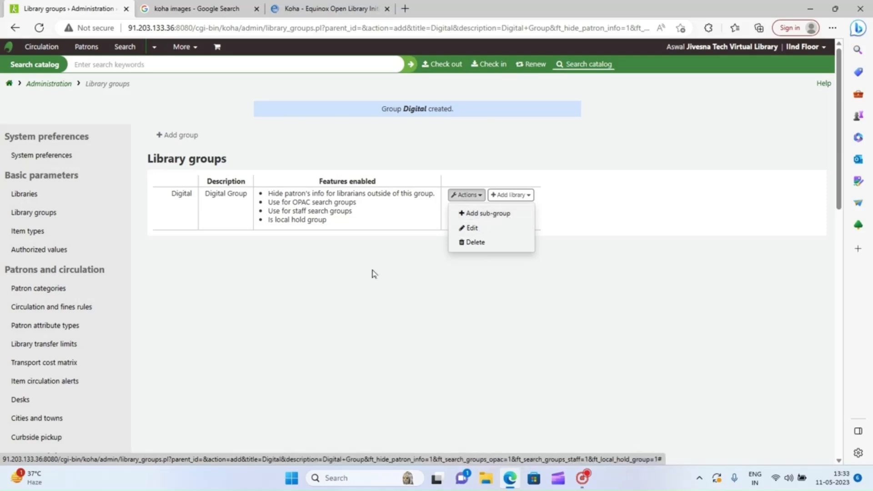
{"action": "left_click", "coordinate": [357, 292]}
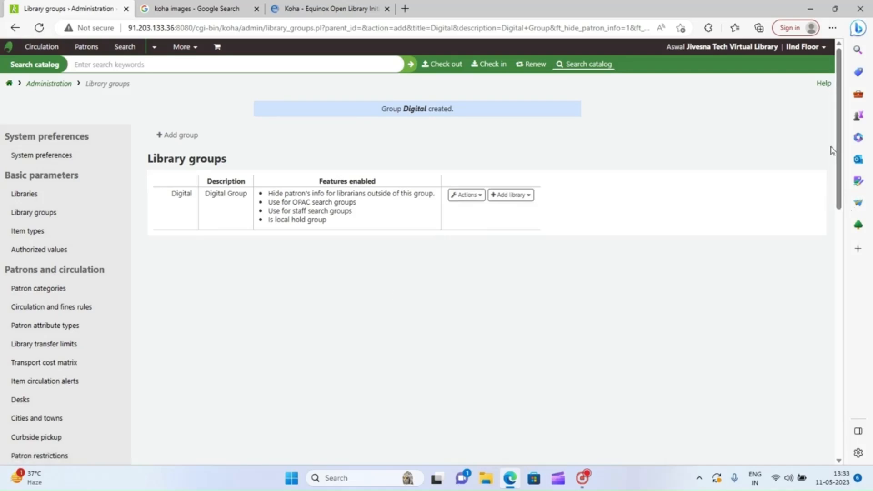
{"action": "left_click", "coordinate": [15, 28]}
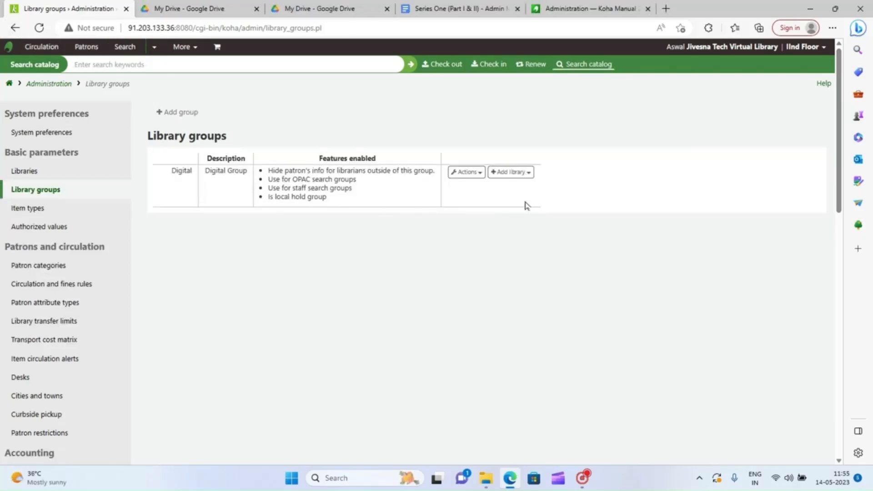
- Add Digital Library (DL) as a member of the Digital group
{"action": "left_click", "coordinate": [529, 176]}
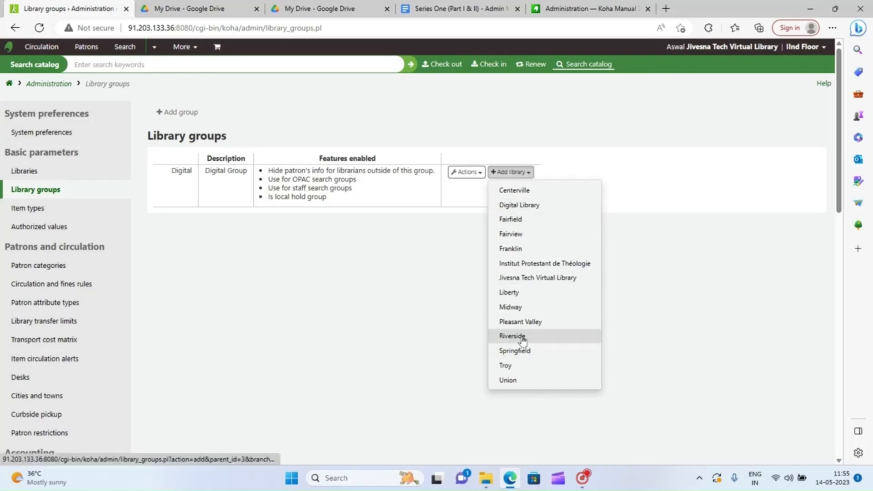
{"action": "left_click", "coordinate": [520, 206]}
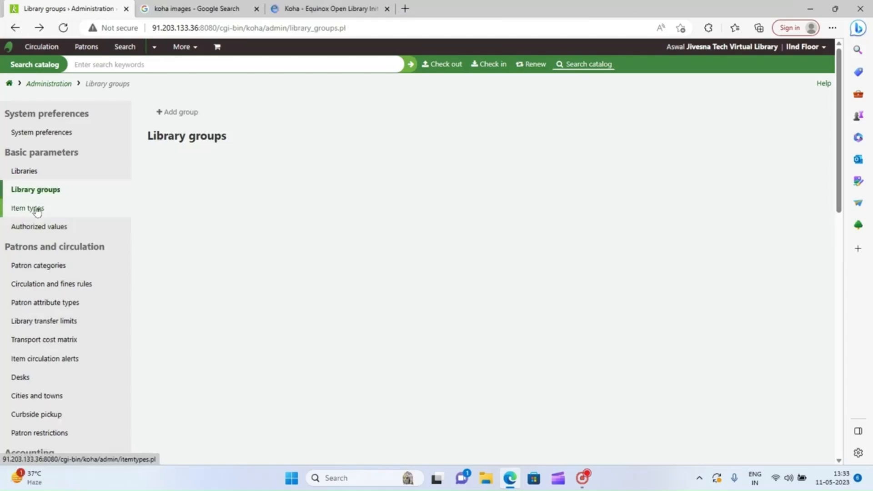
- Open the Item types list showing the eight existing types
{"action": "left_click", "coordinate": [33, 213]}
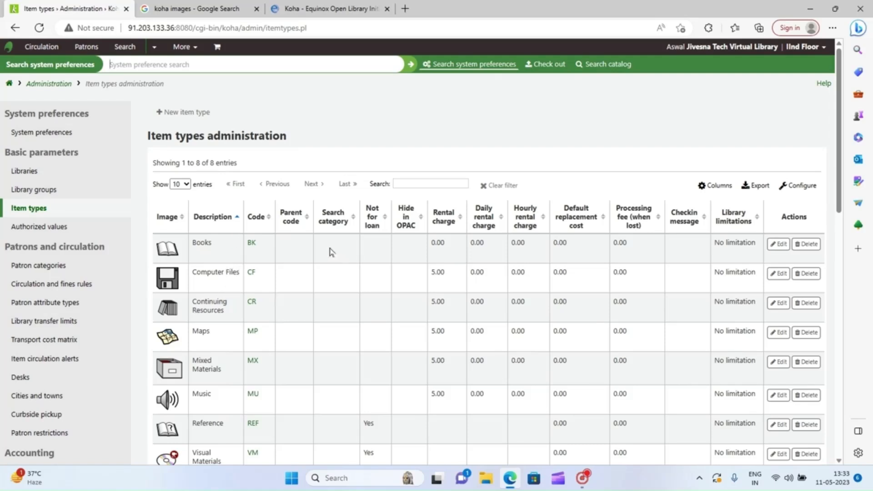
- Start a new item type with code RB and description 'Rare Book'
{"action": "left_click", "coordinate": [178, 117]}
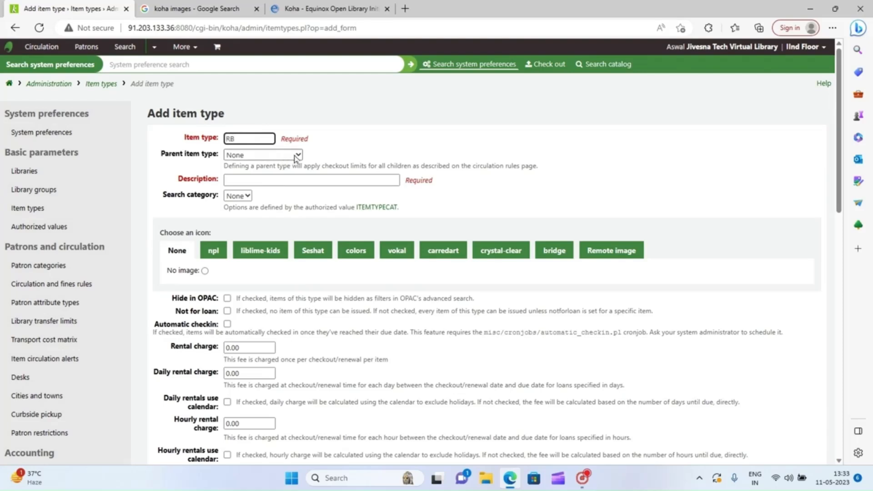
{"action": "left_click", "coordinate": [286, 180]}
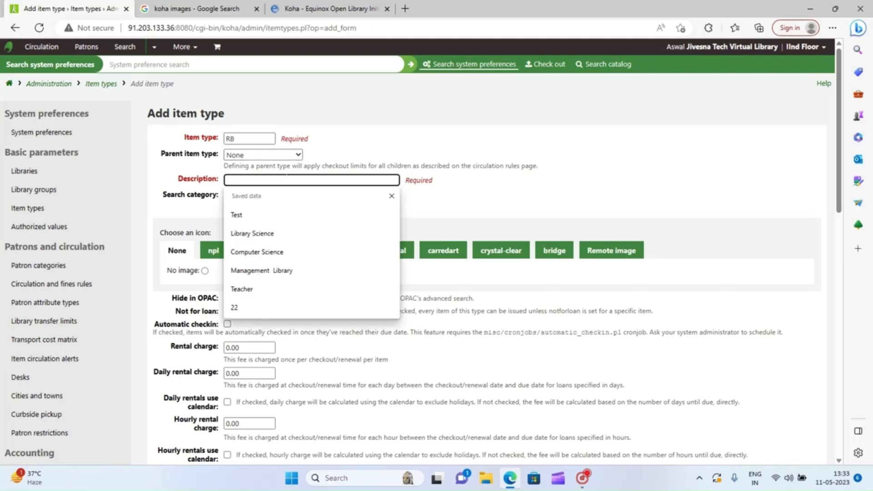
{"action": "type", "text": "Rare"}
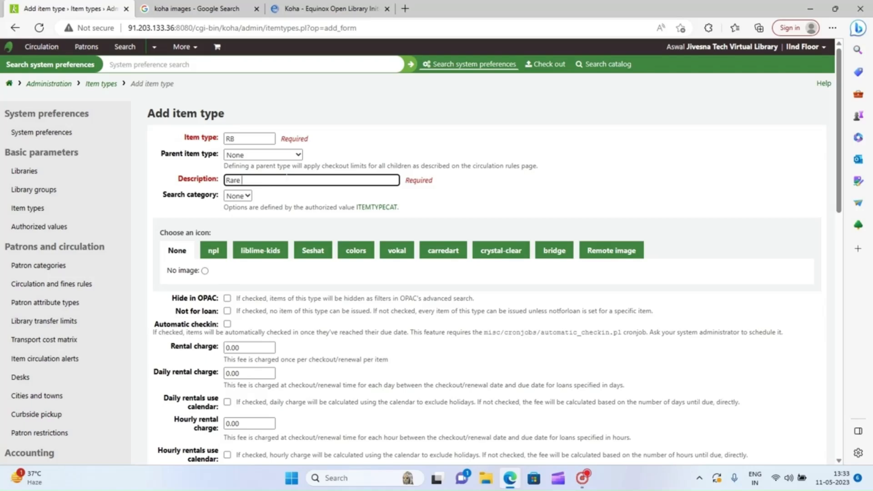
{"action": "type", "text": " Book"}
- Give the RB item type an npl icon, mark it Not for loan, and keep checkin message type Message
{"action": "left_click", "coordinate": [213, 252]}
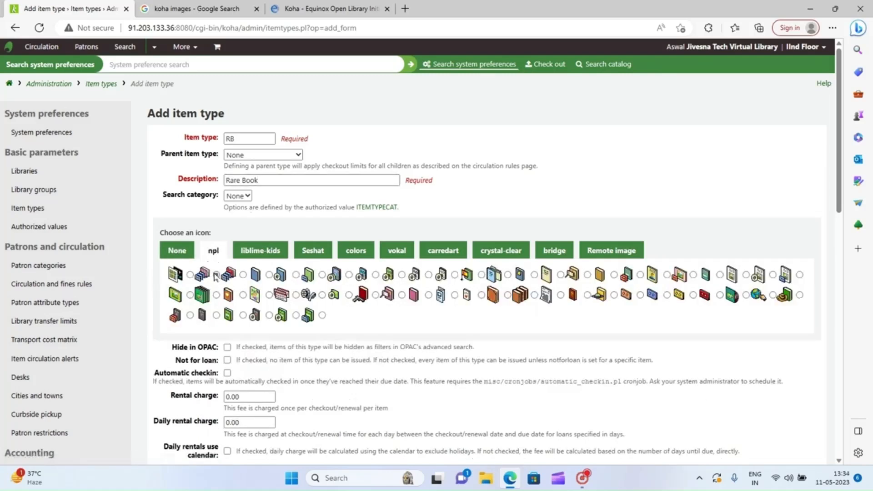
{"action": "left_click", "coordinate": [216, 275]}
{"action": "left_click_drag", "start_coordinate": [841, 207], "coordinate": [838, 321]}
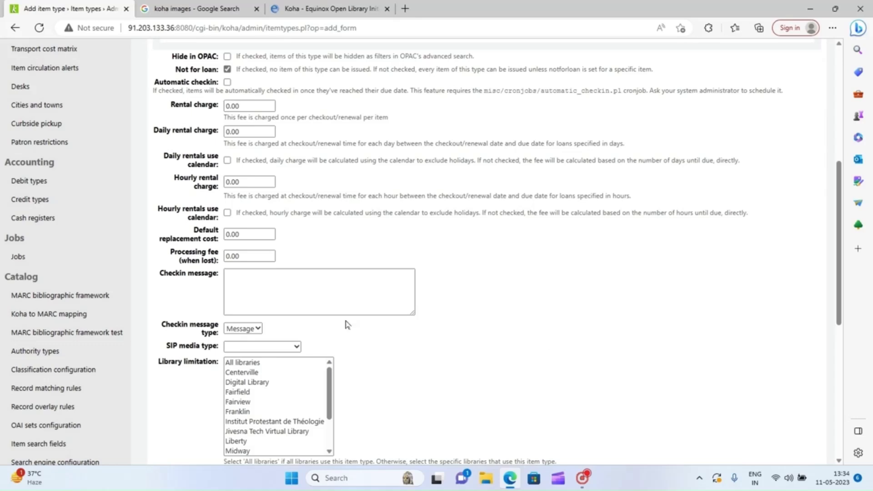
{"action": "left_click", "coordinate": [263, 330]}
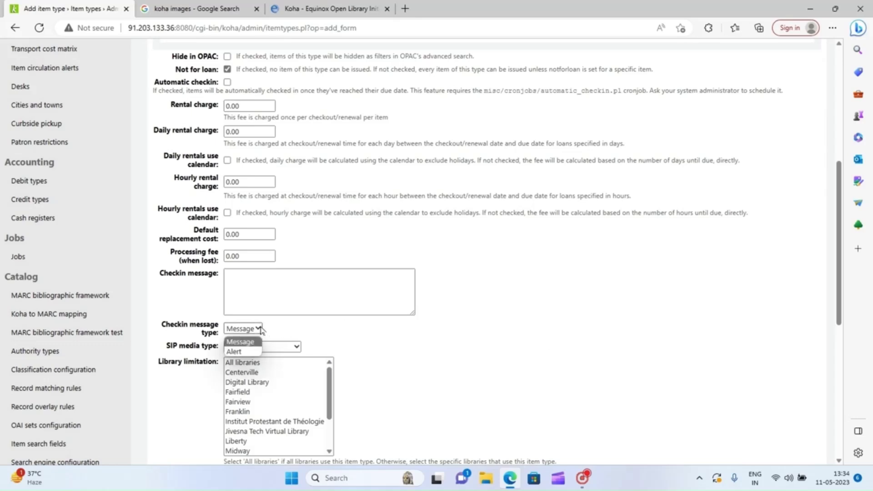
{"action": "left_click", "coordinate": [262, 330]}
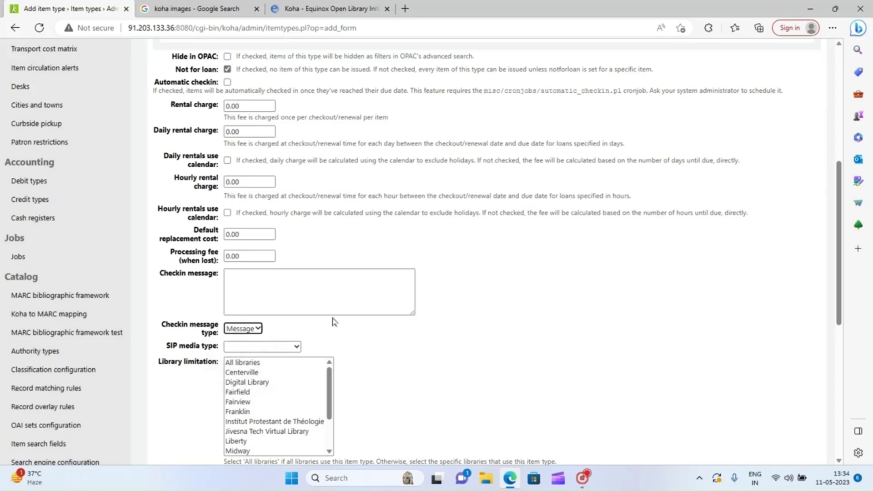
{"action": "scroll", "coordinate": [839, 321], "scroll_direction": "down", "scroll_amount": 1}
{"action": "scroll", "coordinate": [839, 321], "scroll_direction": "down", "scroll_amount": 3}
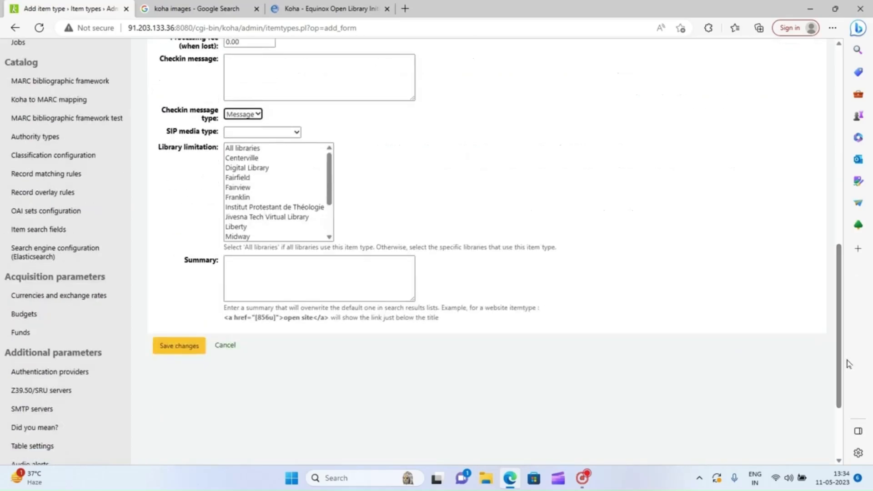
- Save the Rare Book item type and go to the Authorized values page
{"action": "left_click", "coordinate": [189, 346]}
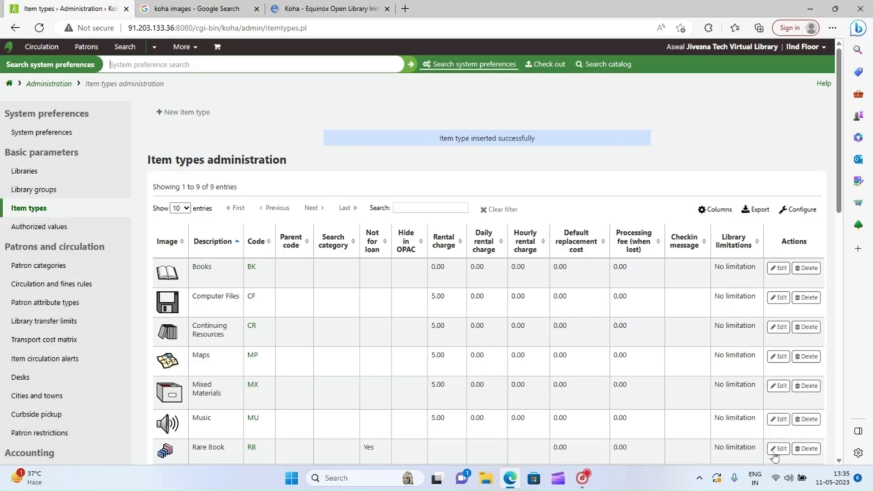
{"action": "left_click", "coordinate": [26, 230]}
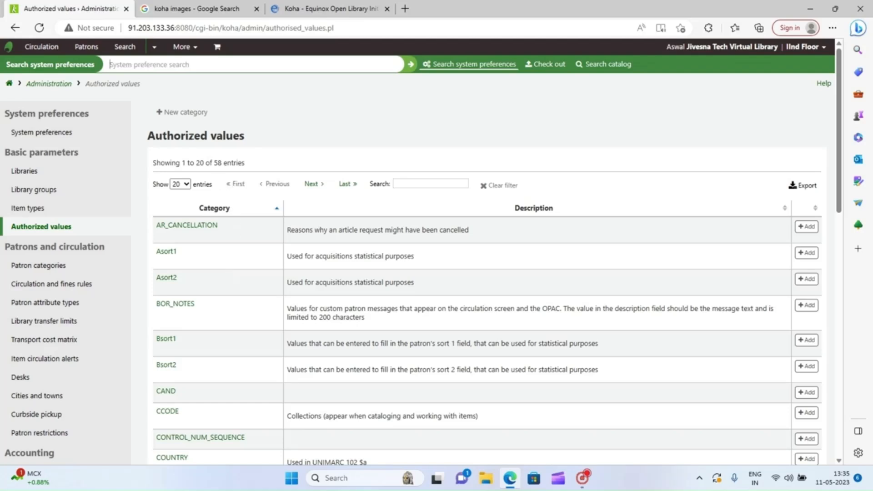
- Start a new authorized value category from the Authorized values page
{"action": "left_click", "coordinate": [185, 119]}
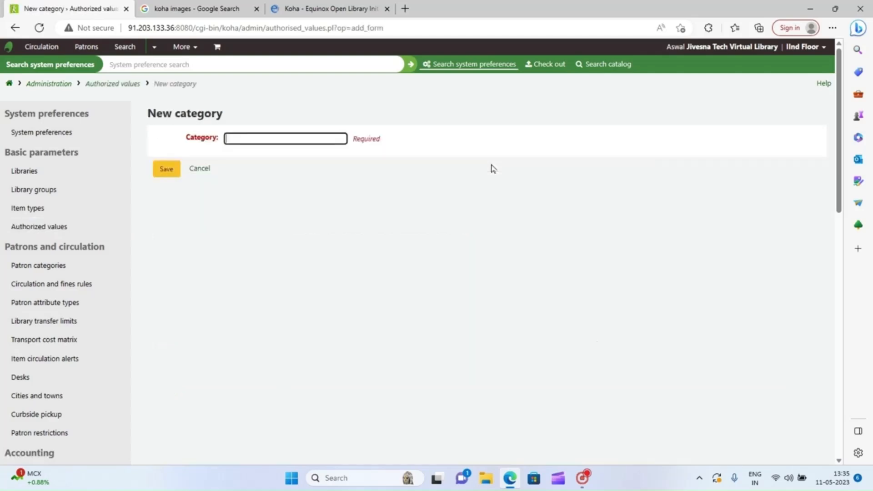
- Name the new category Cource using the saved autofill entry and save it
{"action": "left_click", "coordinate": [283, 137]}
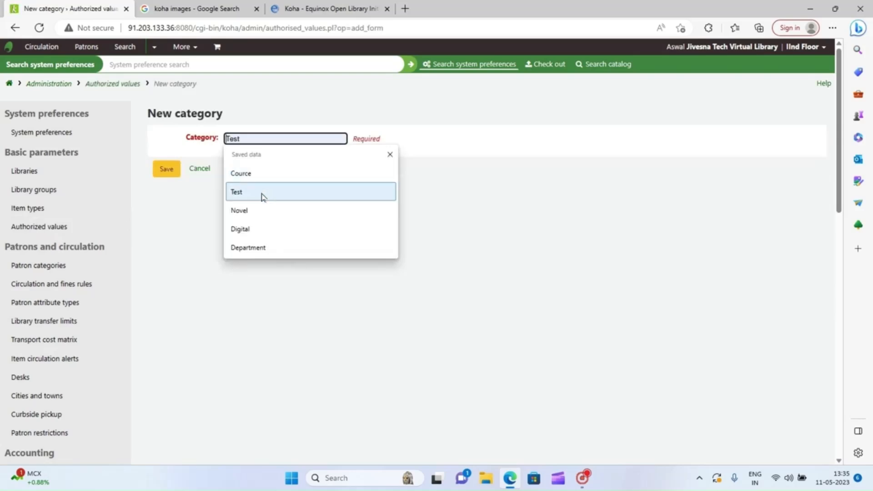
{"action": "left_click", "coordinate": [259, 174]}
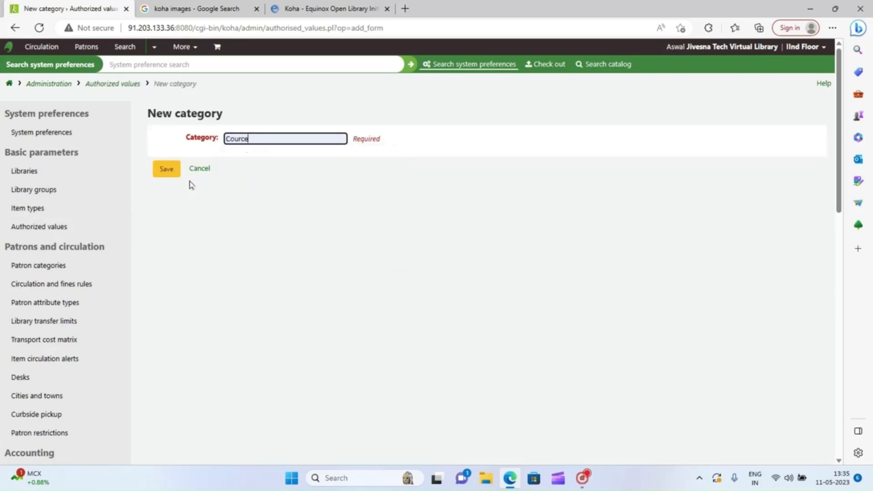
{"action": "left_click", "coordinate": [165, 174]}
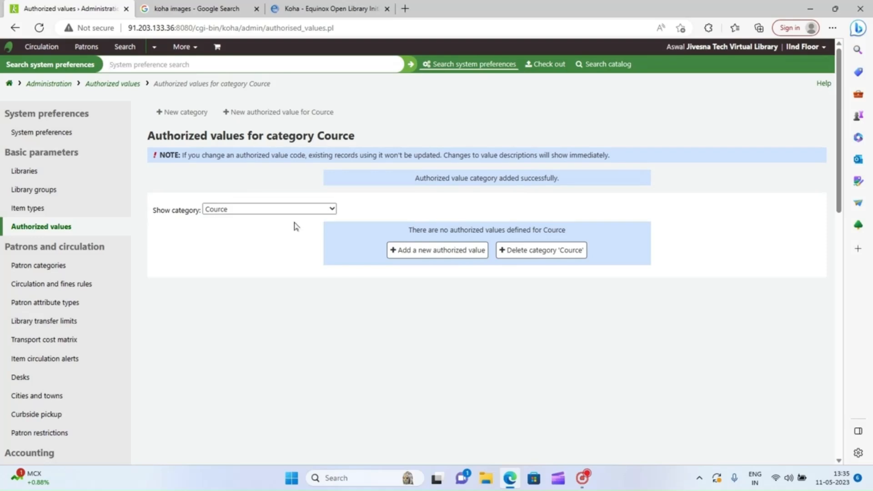
- Add Commerce to Cource as value and description, fixing the description's spelling, and save
{"action": "left_click", "coordinate": [332, 211]}
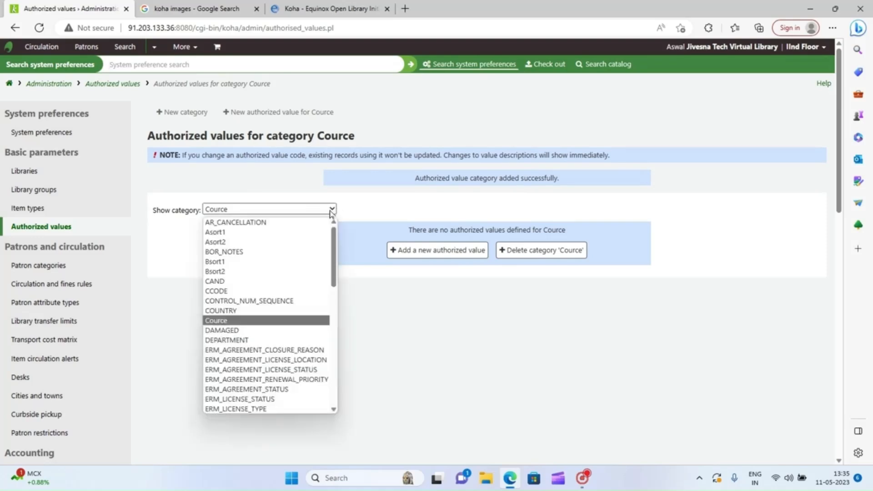
{"action": "left_click", "coordinate": [331, 212]}
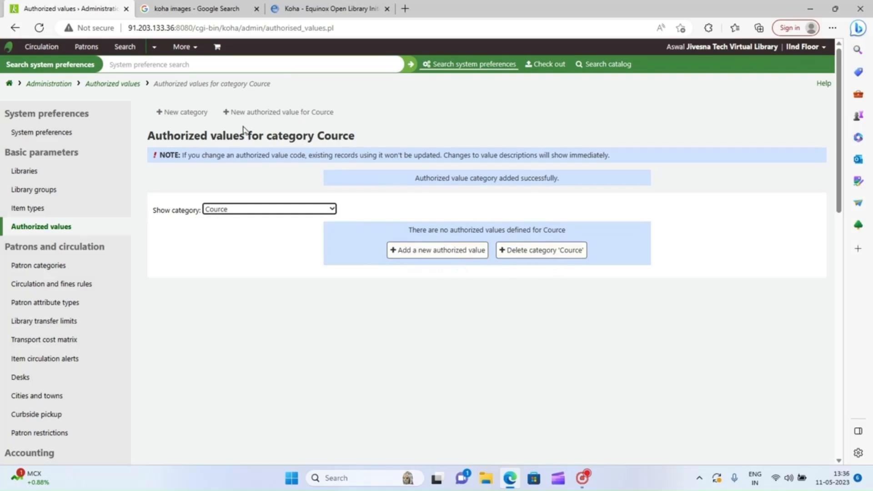
{"action": "left_click", "coordinate": [266, 118]}
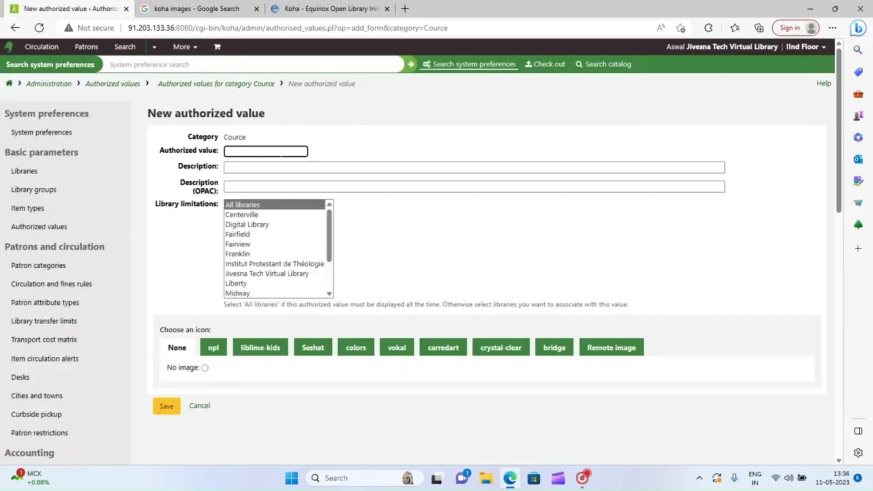
{"action": "type", "text": "mmerce"}
{"action": "left_click", "coordinate": [266, 168]}
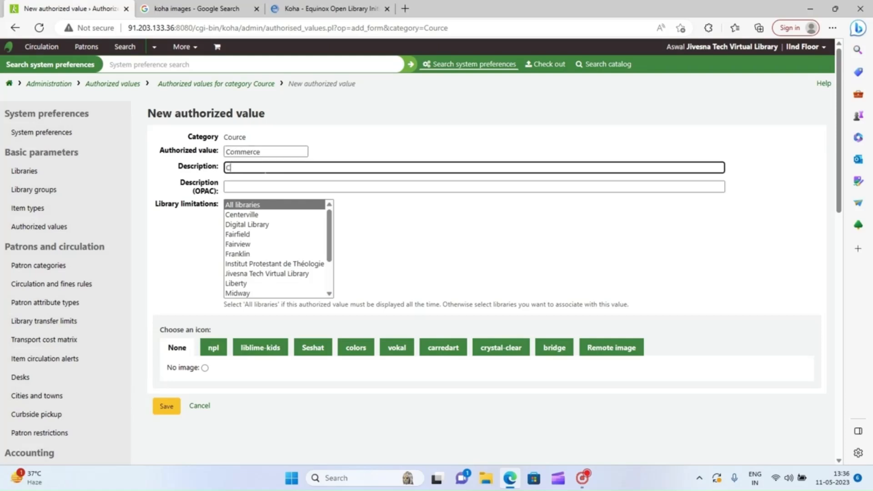
{"action": "type", "text": "Comerce"}
{"action": "right_click", "coordinate": [241, 168]}
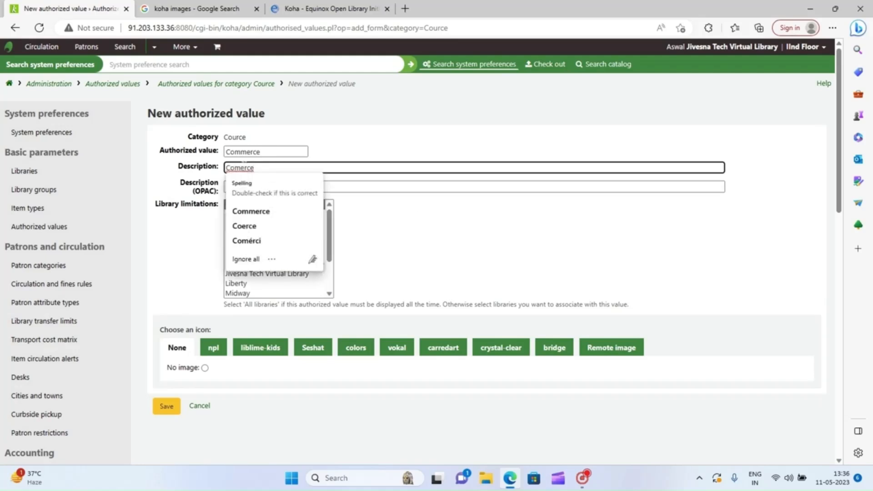
{"action": "left_click", "coordinate": [251, 212]}
{"action": "left_click", "coordinate": [167, 407]}
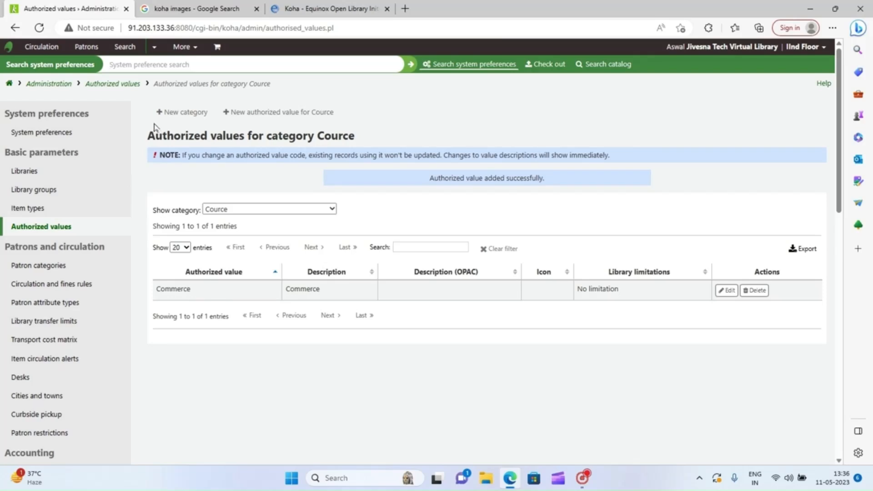
{"action": "left_click", "coordinate": [16, 30]}
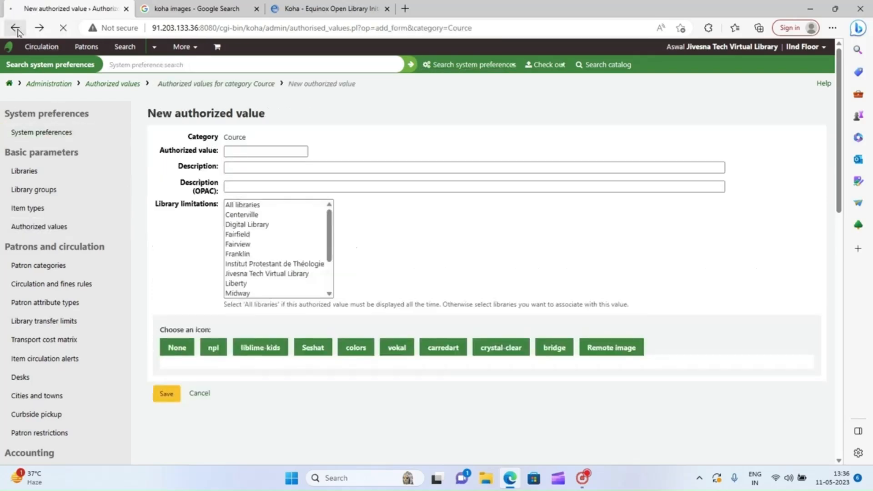
- Return to the 59-category Authorized values list and scroll to Cource and DEPARTMENT
{"action": "left_click", "coordinate": [16, 29]}
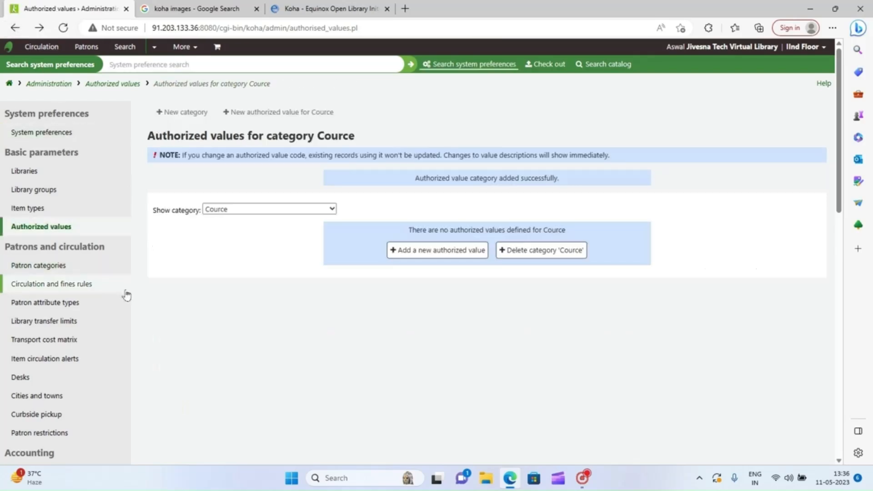
{"action": "left_click", "coordinate": [62, 231]}
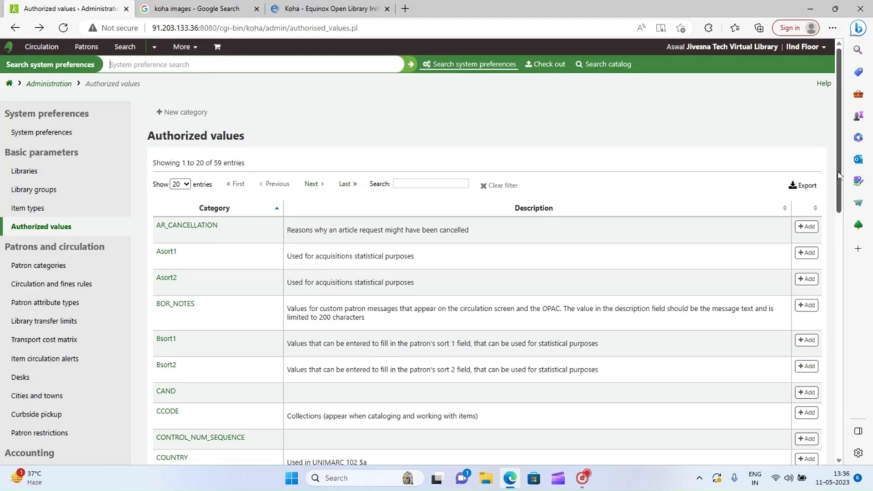
{"action": "left_click_drag", "start_coordinate": [839, 175], "coordinate": [845, 252]}
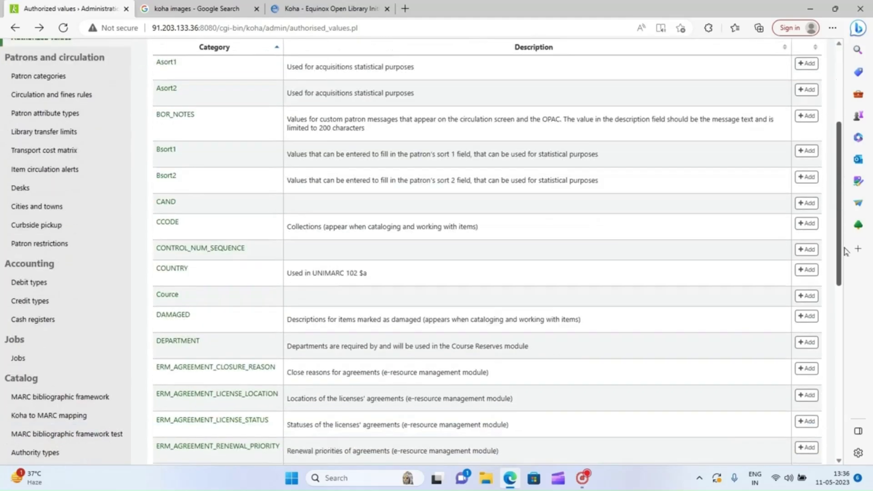
- Add Civil Engineering to DEPARTMENT, pasting the same text as its description, and save
{"action": "left_click", "coordinate": [183, 333]}
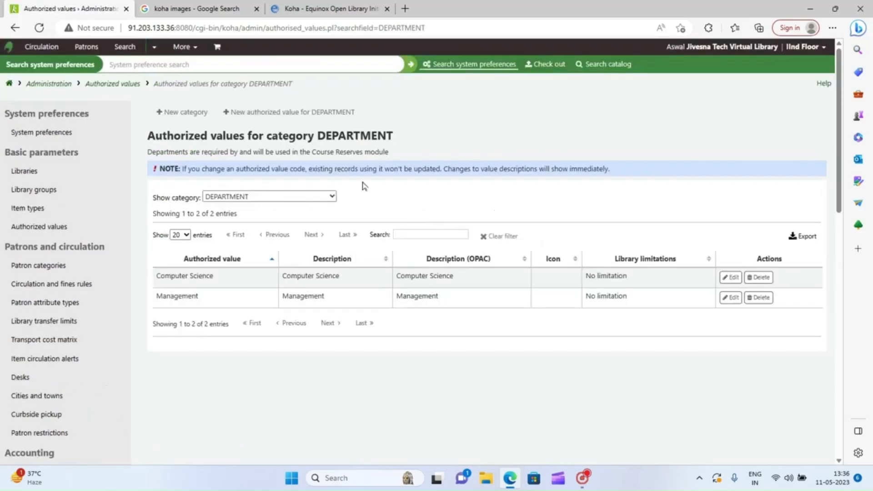
{"action": "left_click", "coordinate": [272, 113]}
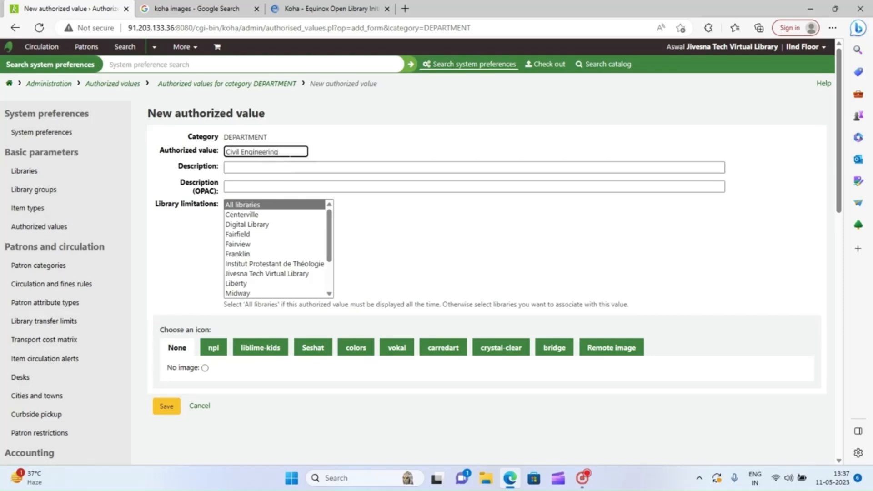
{"action": "left_click_drag", "start_coordinate": [289, 152], "coordinate": [226, 153]}
{"action": "key", "text": "ctrl+c"}
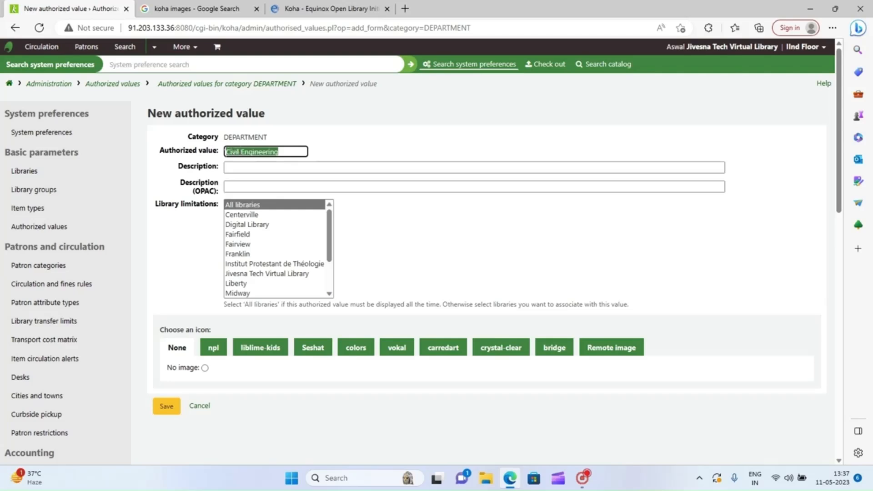
{"action": "left_click", "coordinate": [243, 167]}
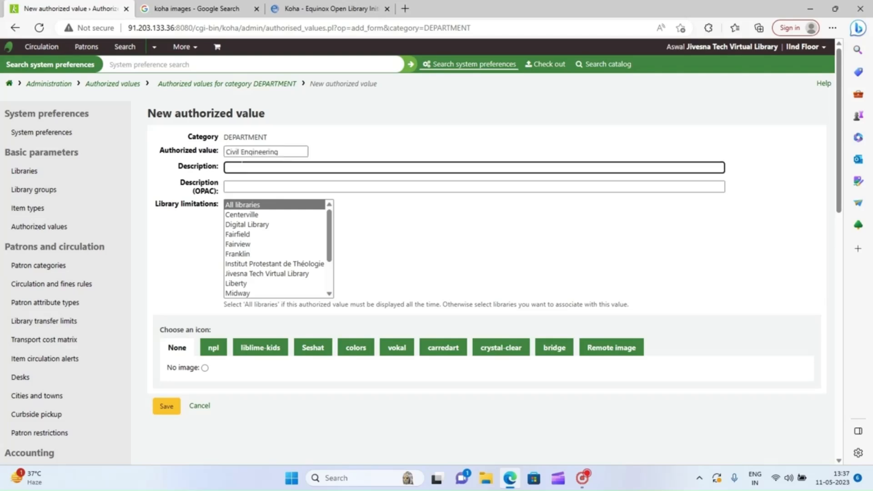
{"action": "key", "text": "ctrl+v"}
{"action": "left_click", "coordinate": [166, 407]}
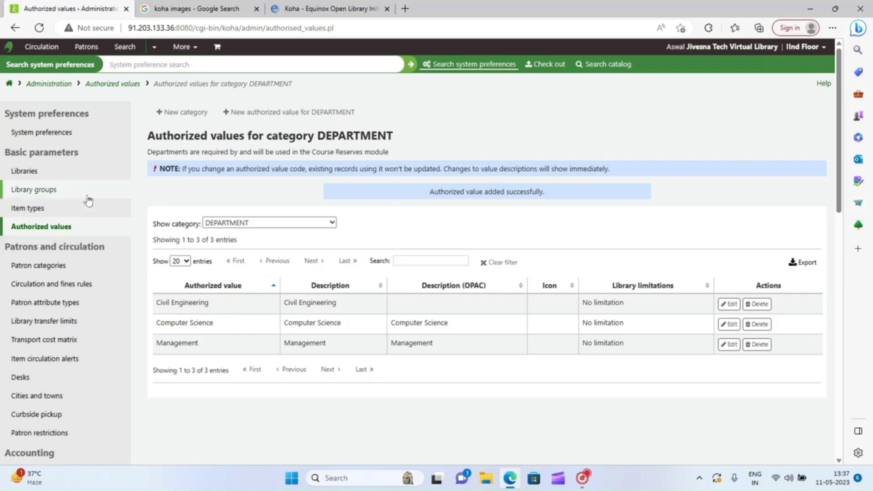
- Review the CCODE values including Rare Collection (RC), then go back to the Authorized values list
{"action": "left_click", "coordinate": [40, 228]}
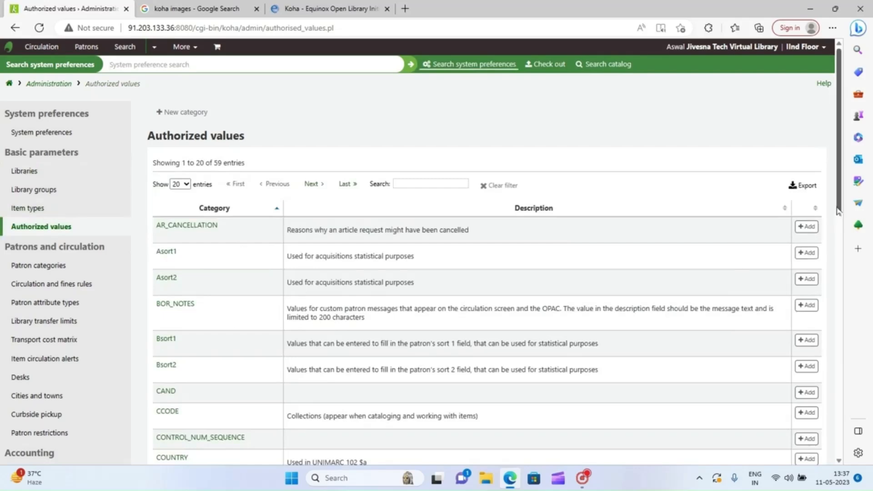
{"action": "left_click_drag", "start_coordinate": [840, 212], "coordinate": [825, 285]}
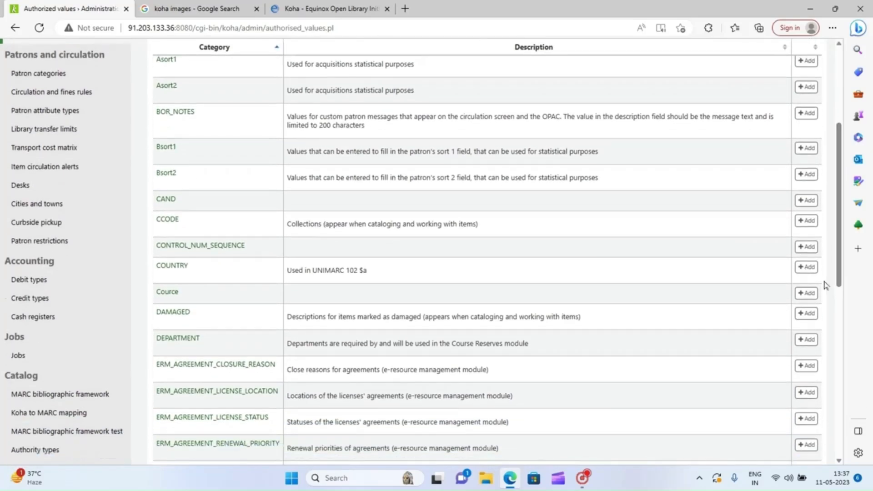
{"action": "left_click", "coordinate": [167, 221]}
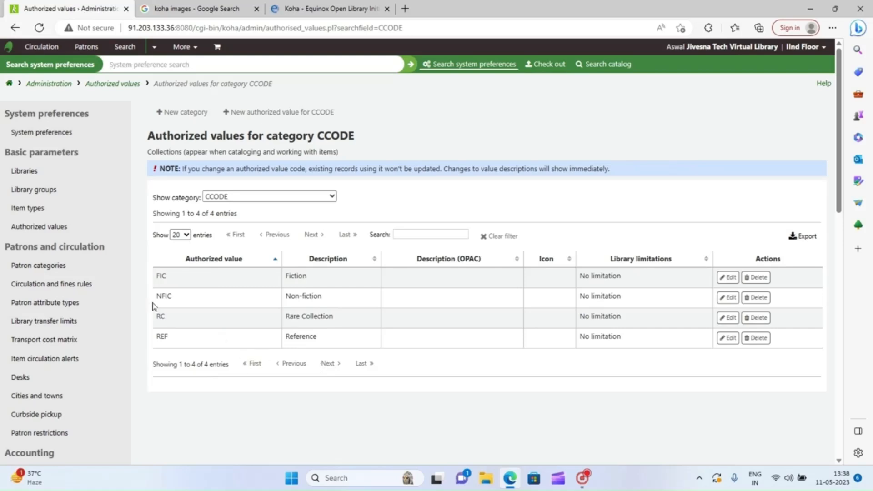
{"action": "left_click", "coordinate": [37, 227]}
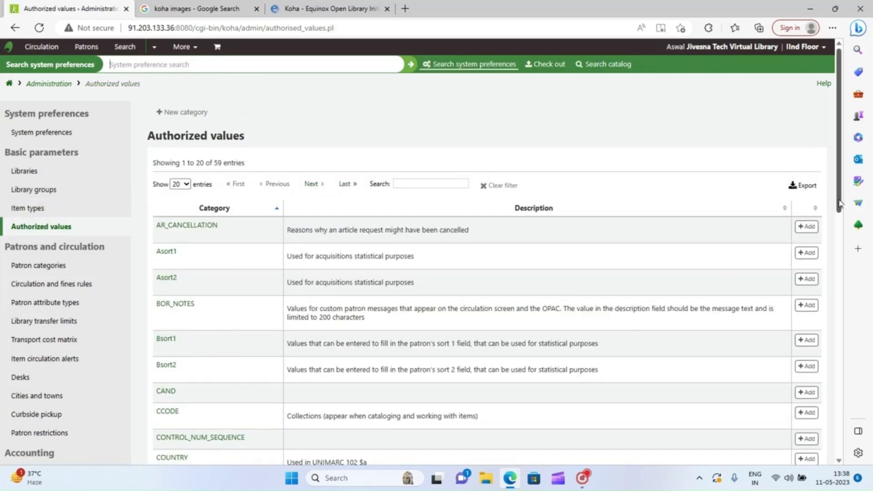
{"action": "left_click_drag", "start_coordinate": [839, 203], "coordinate": [840, 299]}
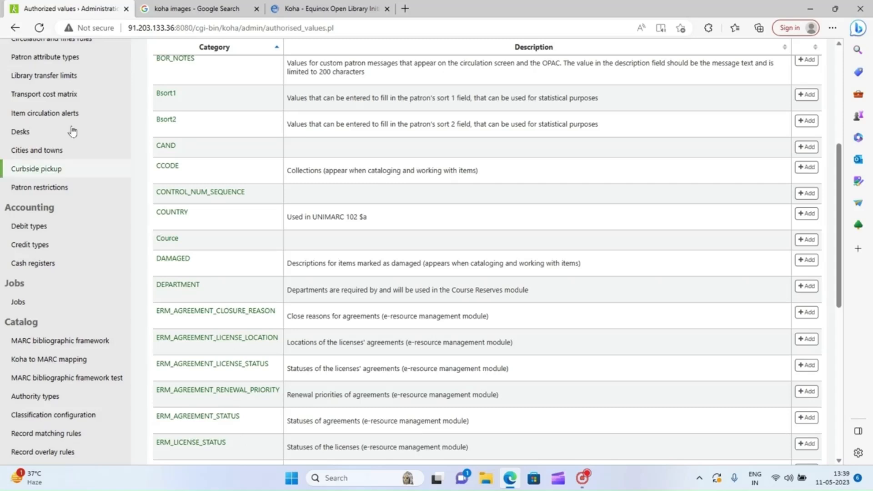
{"action": "left_click", "coordinate": [20, 25]}
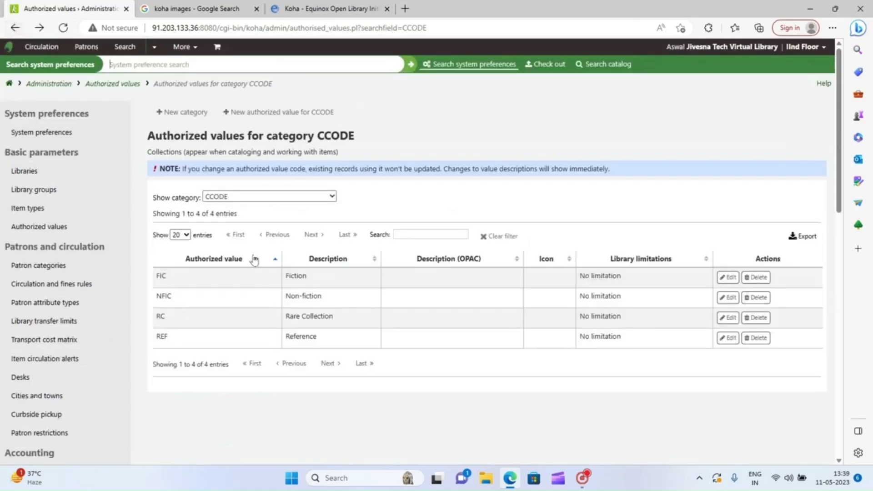
{"action": "left_click", "coordinate": [47, 229]}
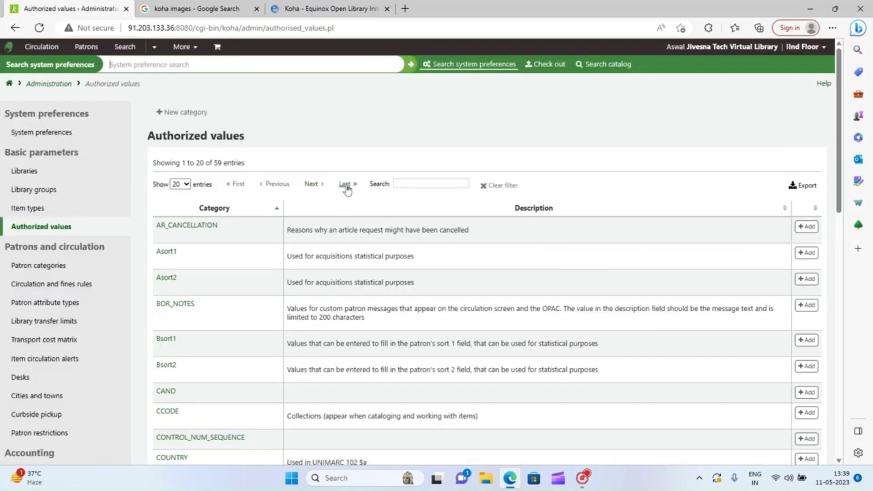
{"action": "left_click", "coordinate": [312, 184]}
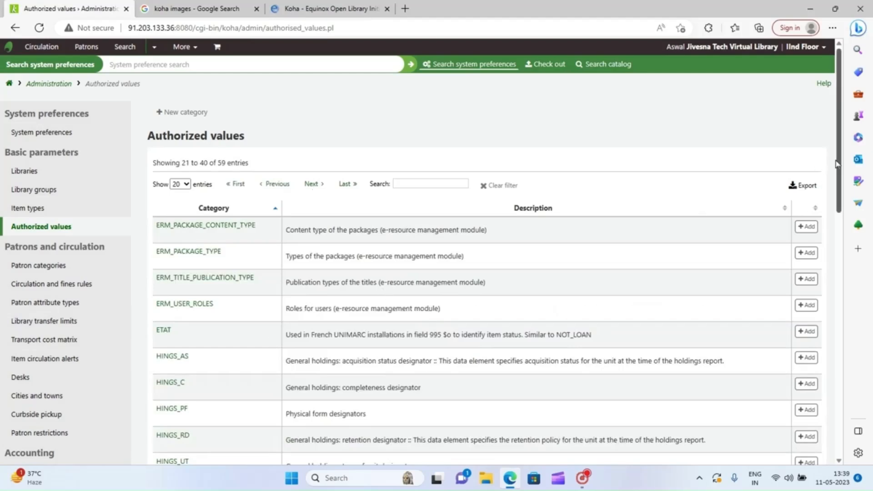
{"action": "scroll", "coordinate": [841, 244], "scroll_direction": "down", "scroll_amount": 2}
{"action": "scroll", "coordinate": [841, 244], "scroll_direction": "down", "scroll_amount": 6}
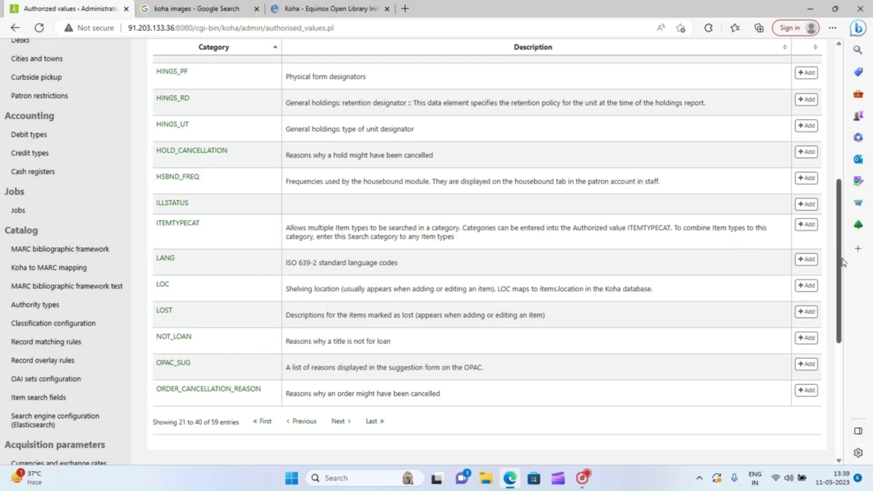
{"action": "left_click_drag", "start_coordinate": [841, 258], "coordinate": [835, 157]}
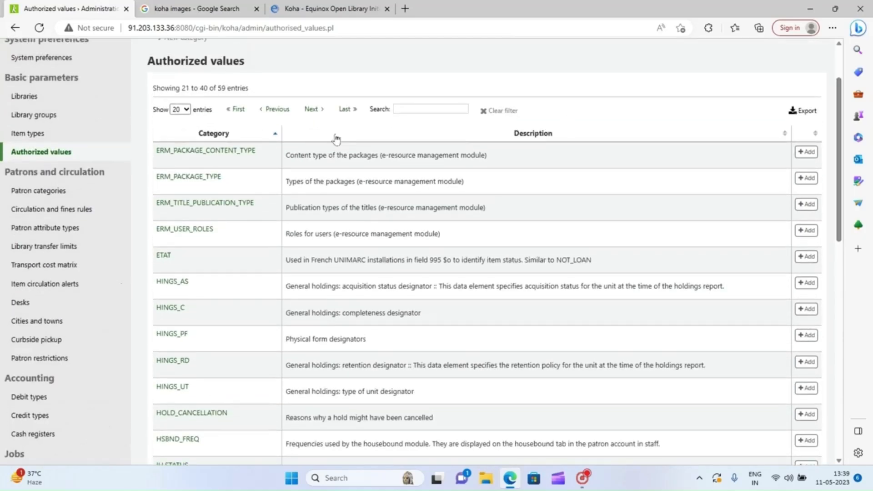
{"action": "left_click", "coordinate": [311, 109]}
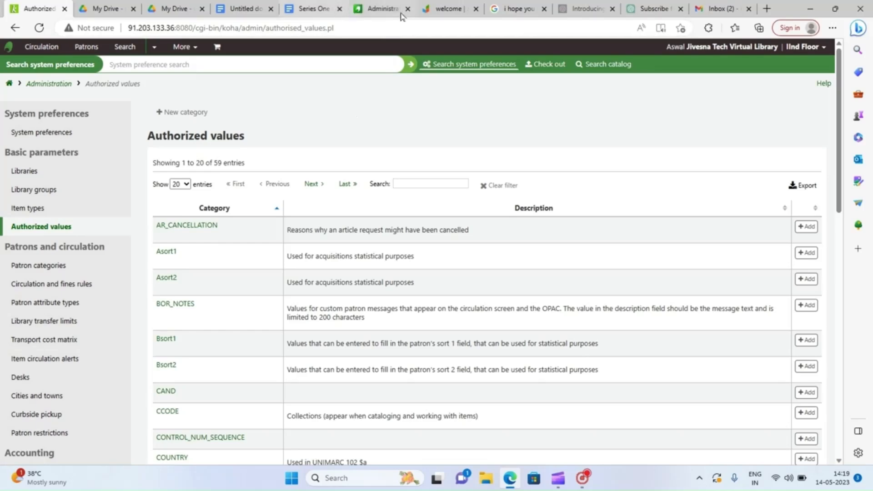
- Switch to the browser tab showing the jivesna.com home page
{"action": "left_click", "coordinate": [447, 16]}
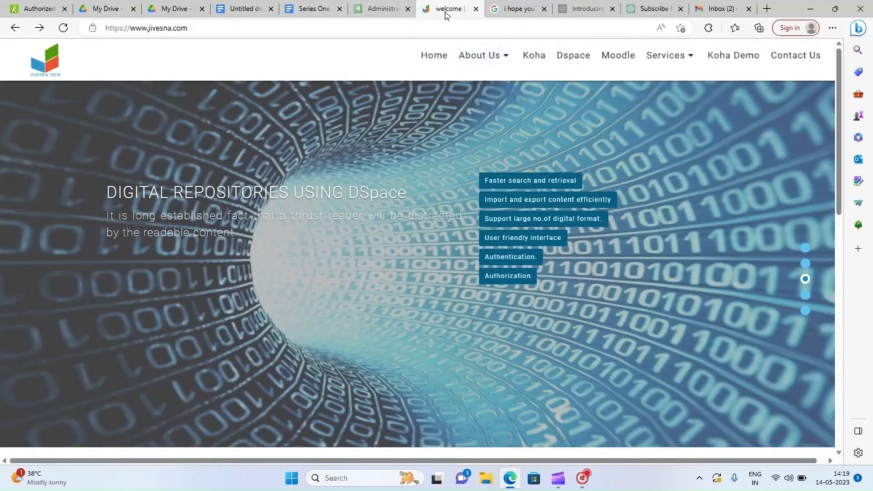